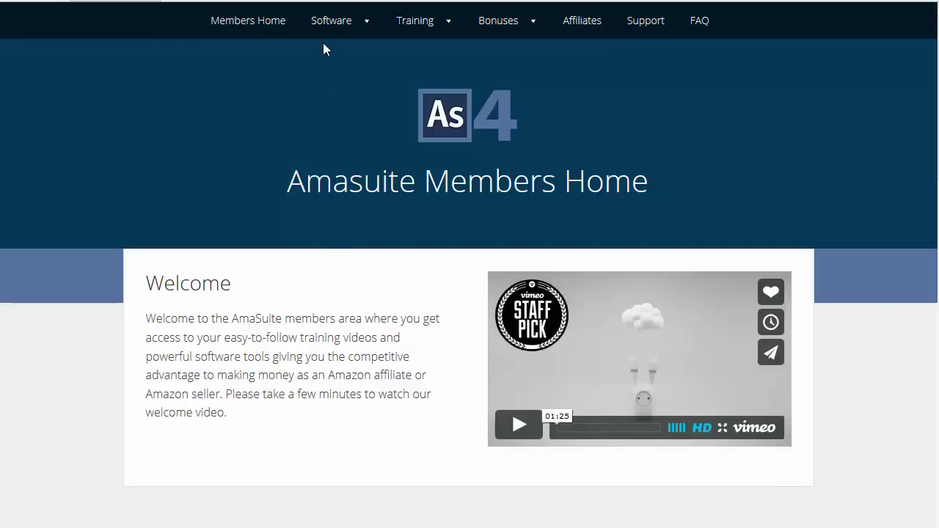
Open the Azon Keyword Generator software page and go to its download section
{"action": "mouse_move", "coordinate": [330, 24]}
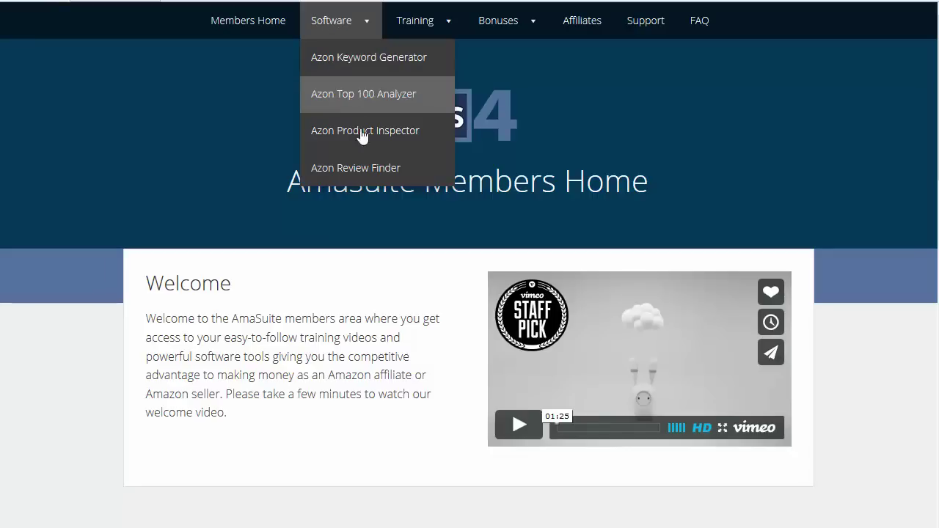
{"action": "left_click", "coordinate": [357, 64]}
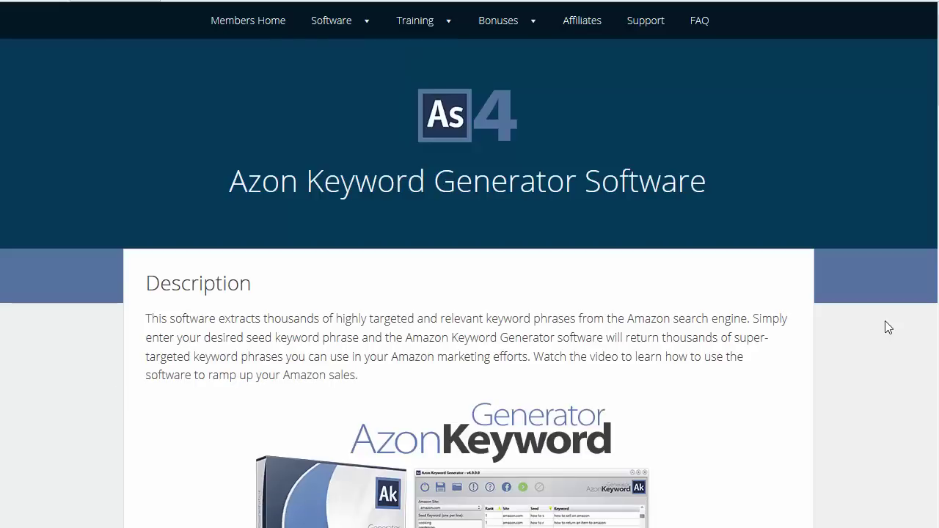
{"action": "scroll", "coordinate": [896, 349], "scroll_direction": "down", "scroll_amount": 10}
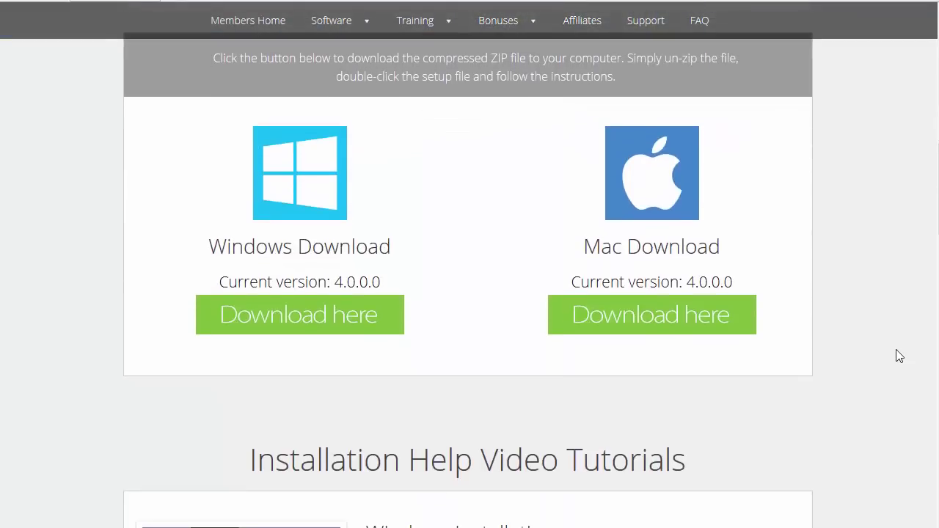
{"action": "scroll", "coordinate": [896, 350], "scroll_direction": "up", "scroll_amount": 1}
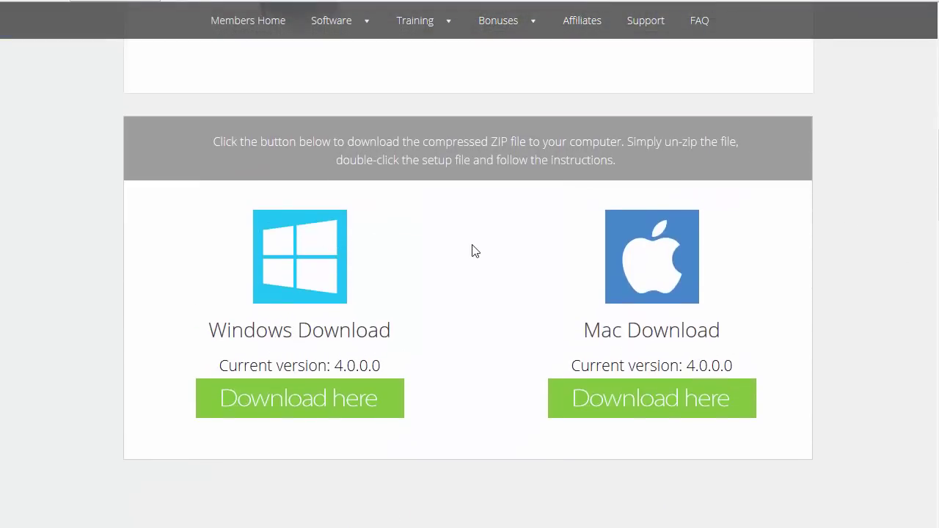
Download the Windows version and save Azon-Keyword-Generator-v4-Setup.zip in the Downloads folder
{"action": "left_click", "coordinate": [306, 408]}
{"action": "left_click_drag", "start_coordinate": [621, 337], "coordinate": [342, 121]}
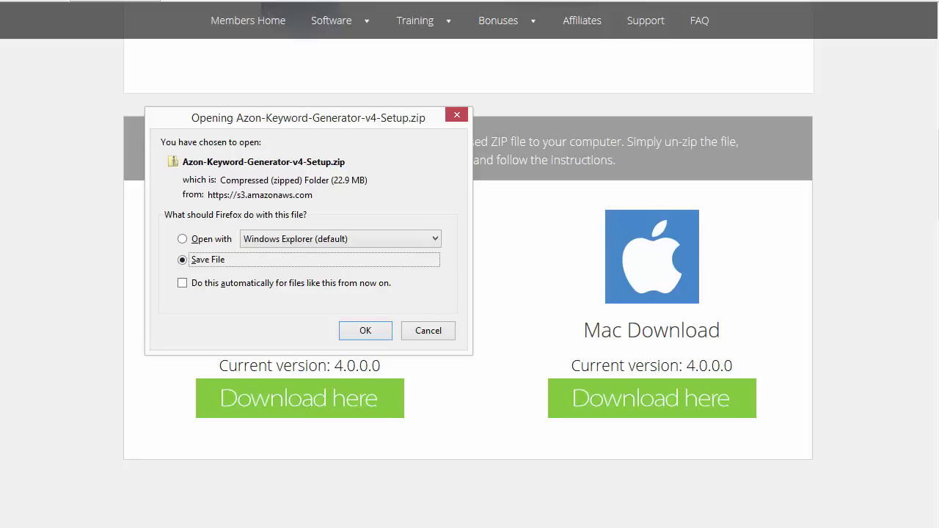
{"action": "key", "text": "Return"}
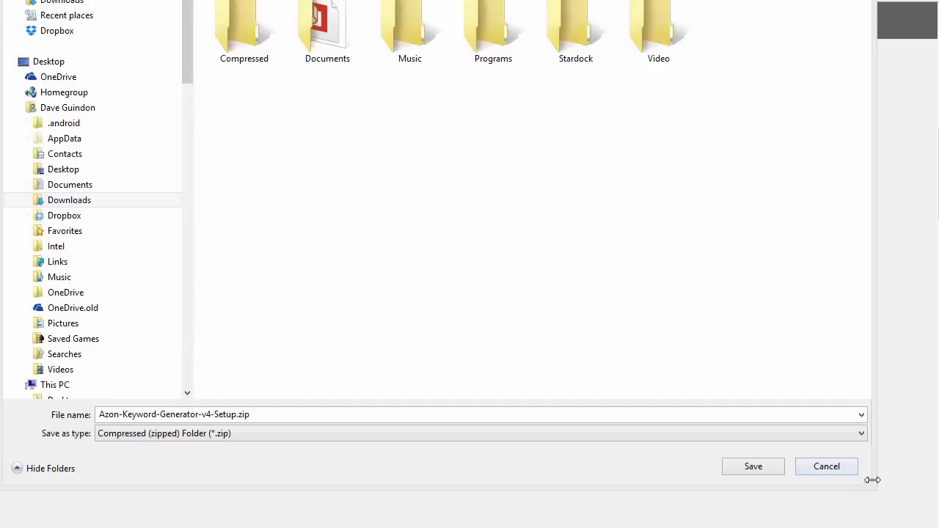
{"action": "left_click_drag", "start_coordinate": [871, 486], "coordinate": [710, 413]}
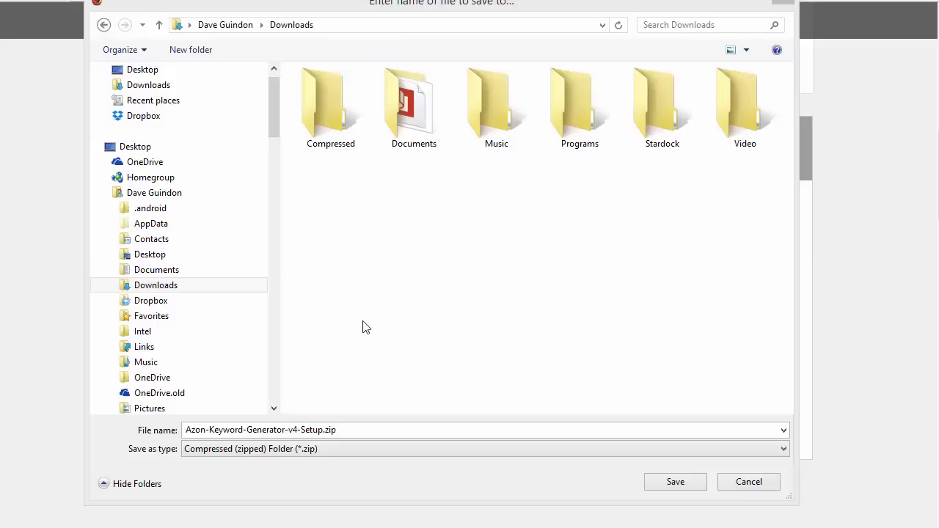
{"action": "left_click_drag", "start_coordinate": [268, 128], "coordinate": [269, 122]}
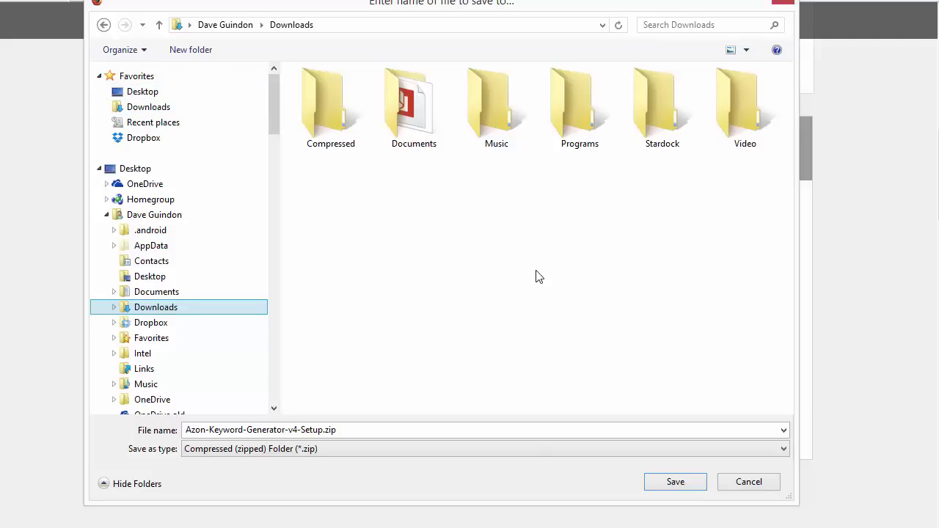
{"action": "left_click", "coordinate": [692, 491]}
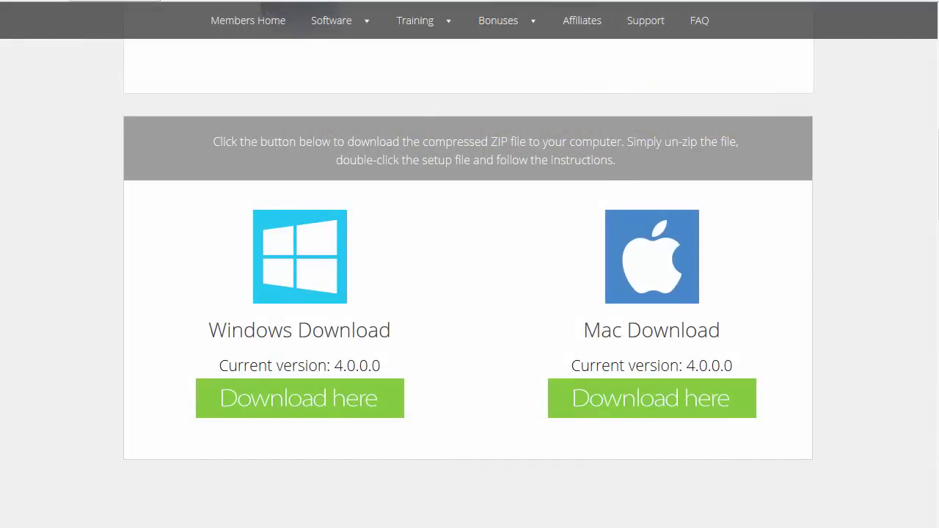
Check the setup ZIP's progress in the browser's list of recent downloads
{"action": "scroll", "coordinate": [469, 294], "scroll_direction": "down", "scroll_amount": 1}
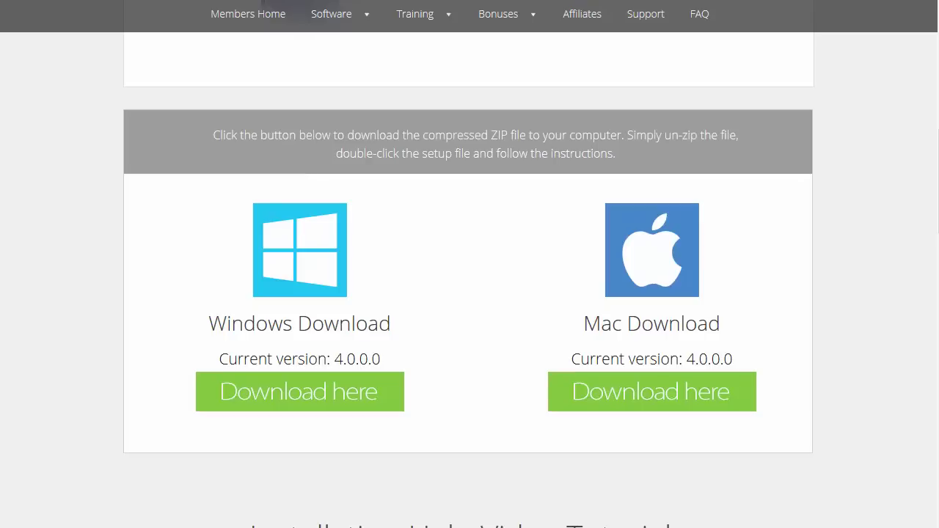
{"action": "mouse_move", "coordinate": [851, 3]}
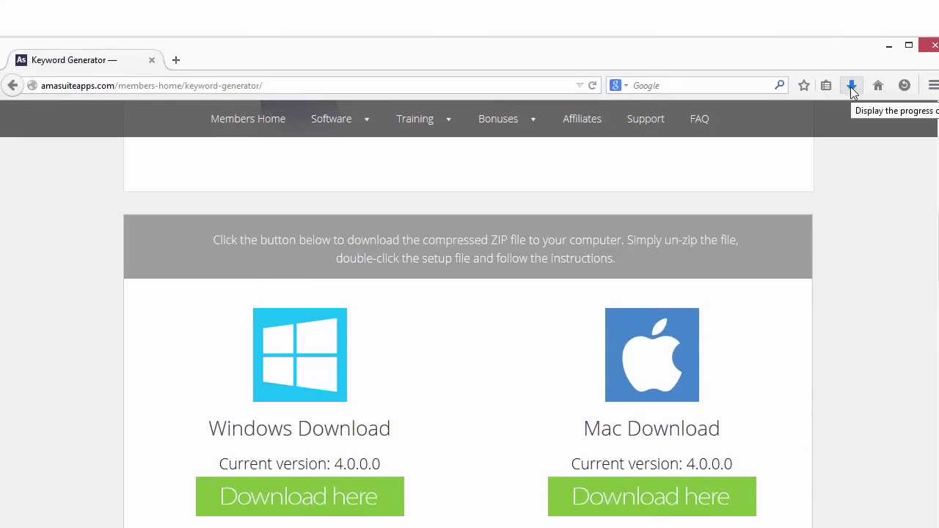
{"action": "left_click", "coordinate": [852, 87]}
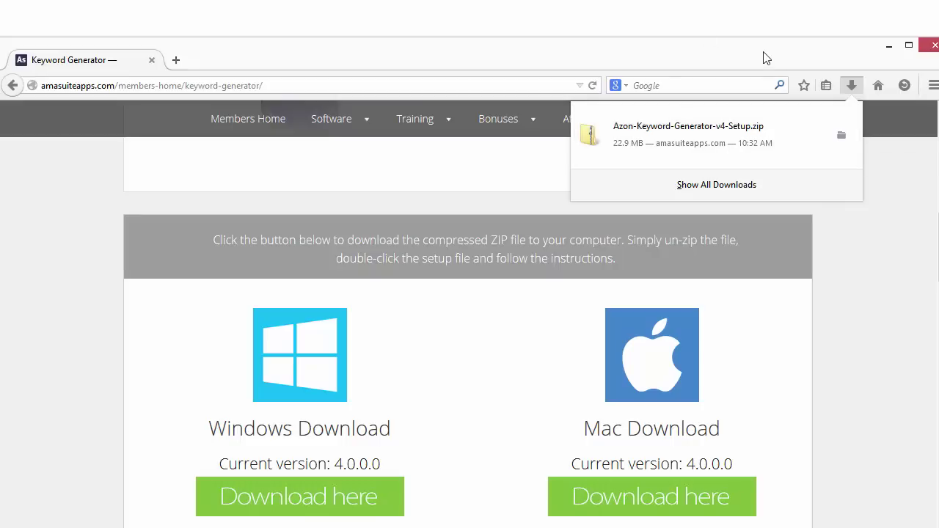
{"action": "left_click", "coordinate": [820, 58]}
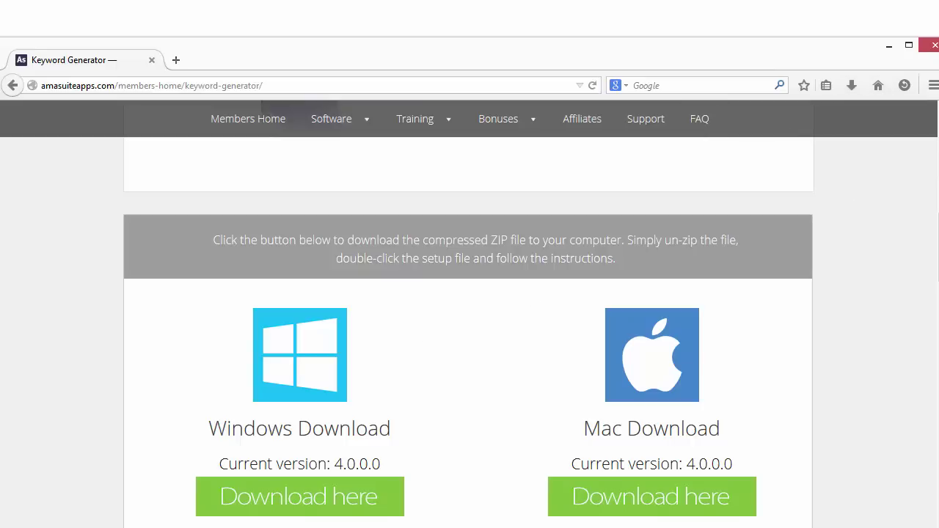
Switch to File Explorer and open the Downloads folder
{"action": "key", "text": "super+e"}
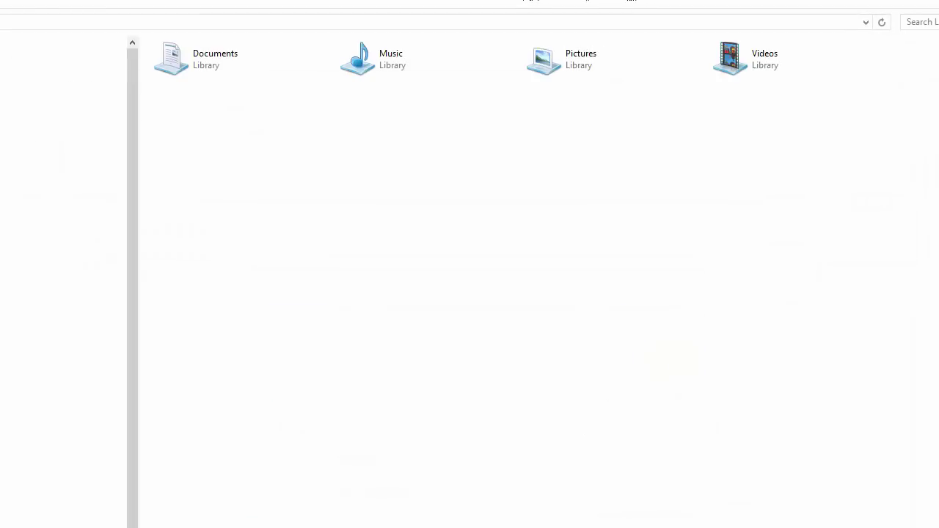
{"action": "left_click_drag", "start_coordinate": [506, 3], "coordinate": [505, 199]}
{"action": "double_click", "coordinate": [506, 199]}
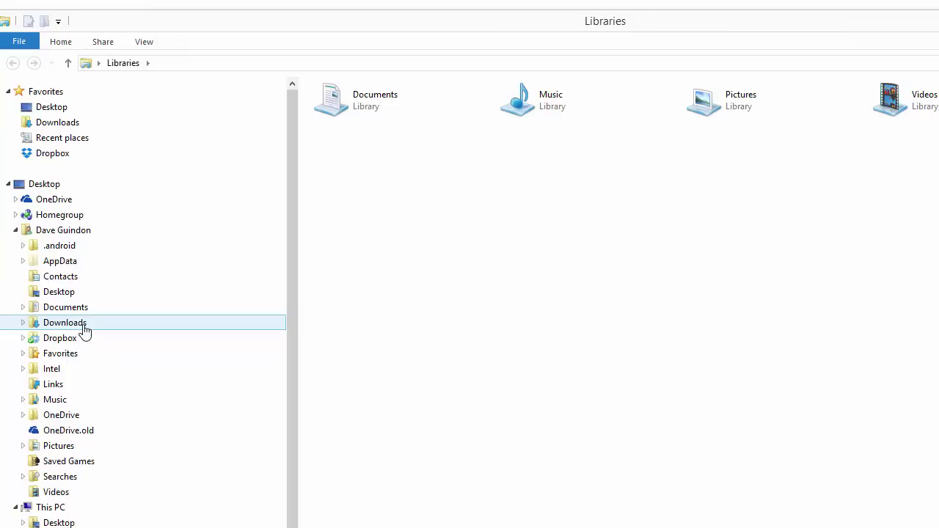
{"action": "left_click", "coordinate": [46, 328]}
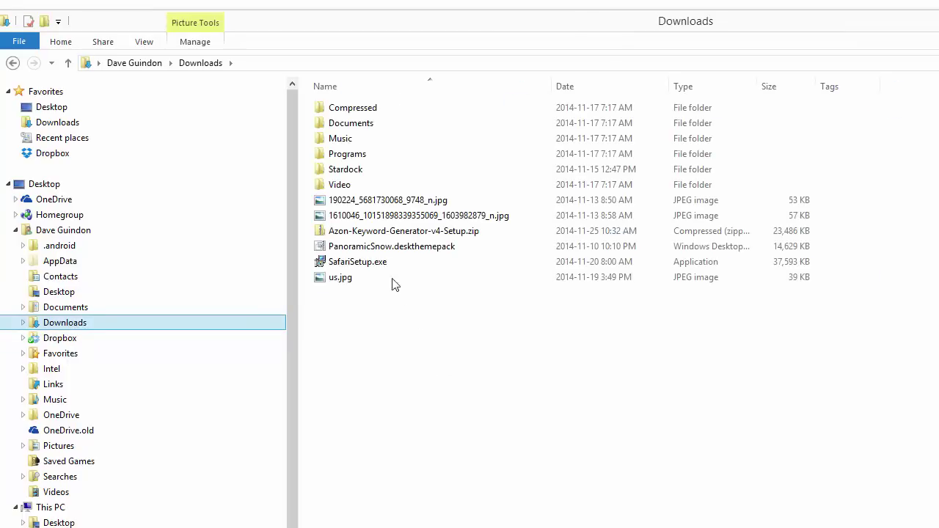
Extract Azon-Keyword-Generator-v4-Setup.zip into the Azon-Keyword-Generator-v4-Setup subfolder of Downloads, showing the extracted files when complete
{"action": "left_click", "coordinate": [391, 237]}
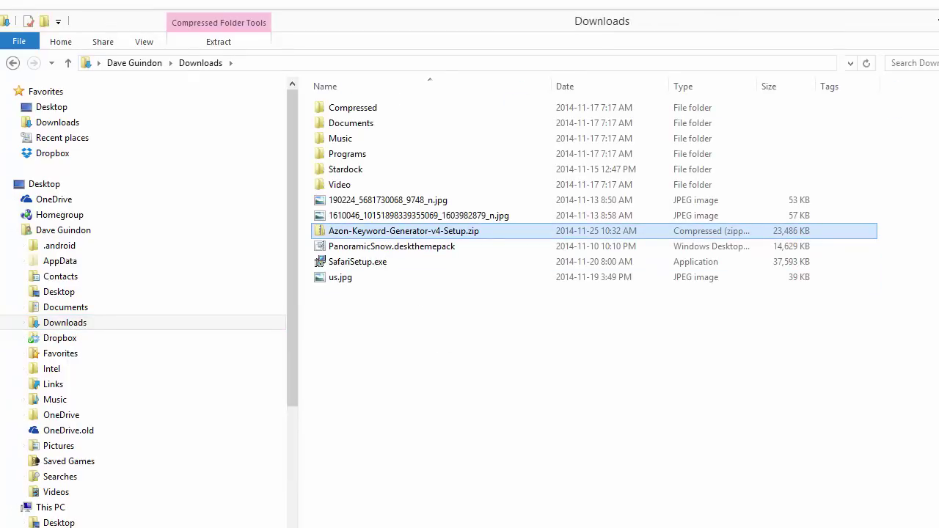
{"action": "right_click", "coordinate": [399, 235]}
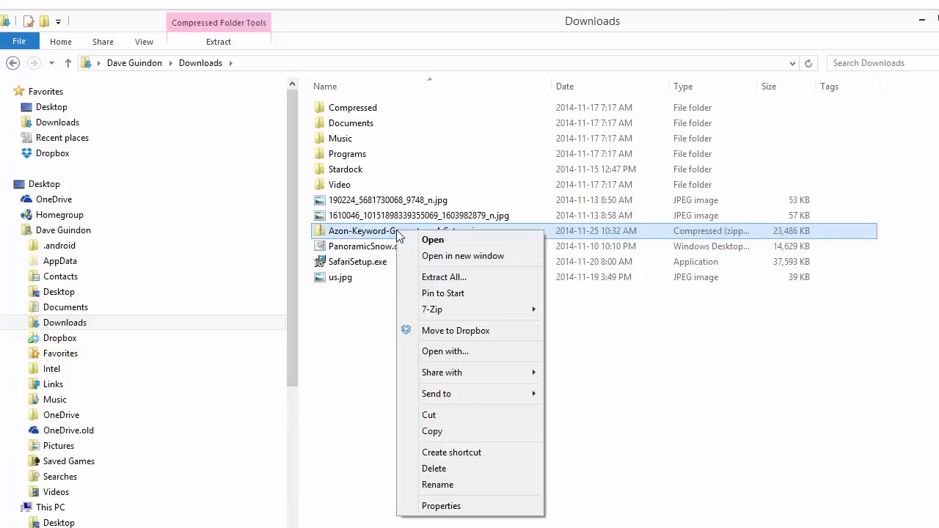
{"action": "left_click", "coordinate": [442, 279]}
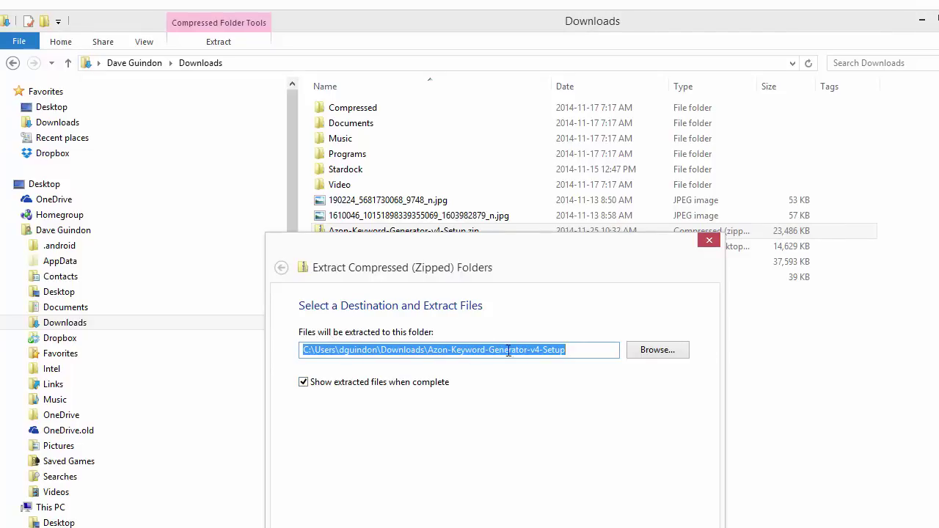
{"action": "left_click_drag", "start_coordinate": [580, 351], "coordinate": [432, 352]}
{"action": "left_click_drag", "start_coordinate": [591, 255], "coordinate": [580, 298]}
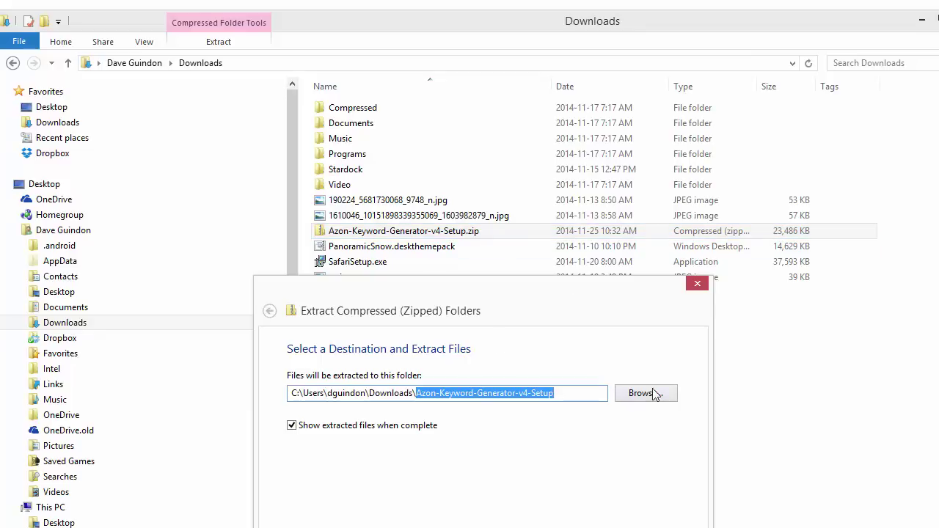
{"action": "left_click_drag", "start_coordinate": [609, 293], "coordinate": [621, 170]}
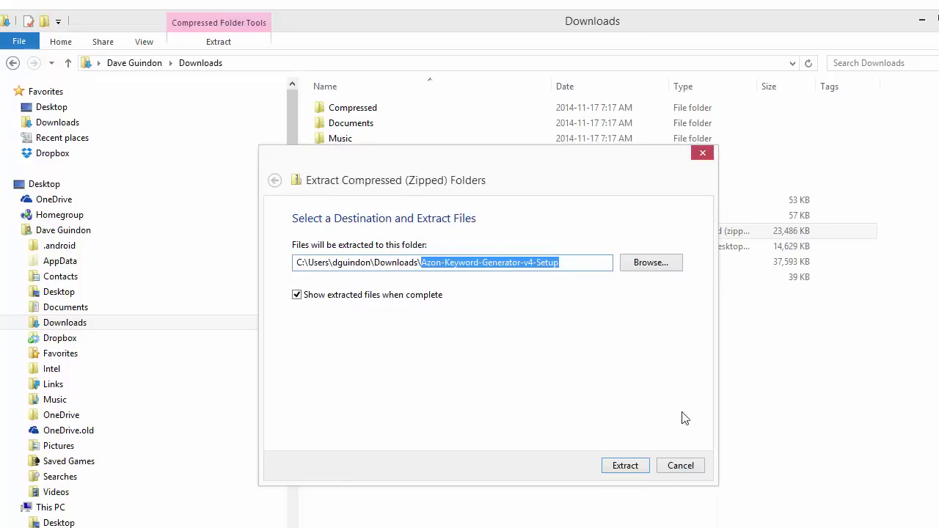
{"action": "left_click", "coordinate": [630, 468]}
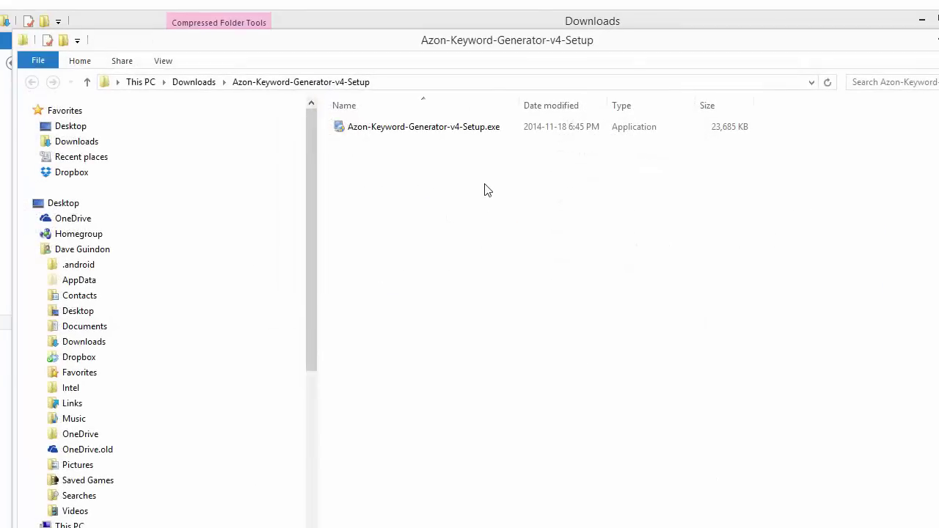
Run Azon-Keyword-Generator-v4-Setup.exe from the extracted folder as administrator
{"action": "left_click_drag", "start_coordinate": [611, 40], "coordinate": [666, 271]}
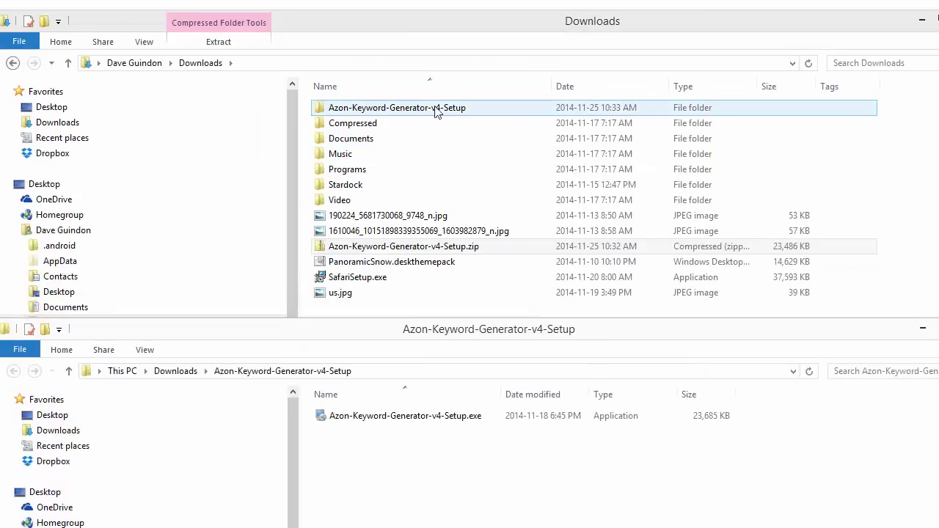
{"action": "left_click_drag", "start_coordinate": [572, 271], "coordinate": [491, 110]}
{"action": "left_click_drag", "start_coordinate": [562, 38], "coordinate": [566, 21]}
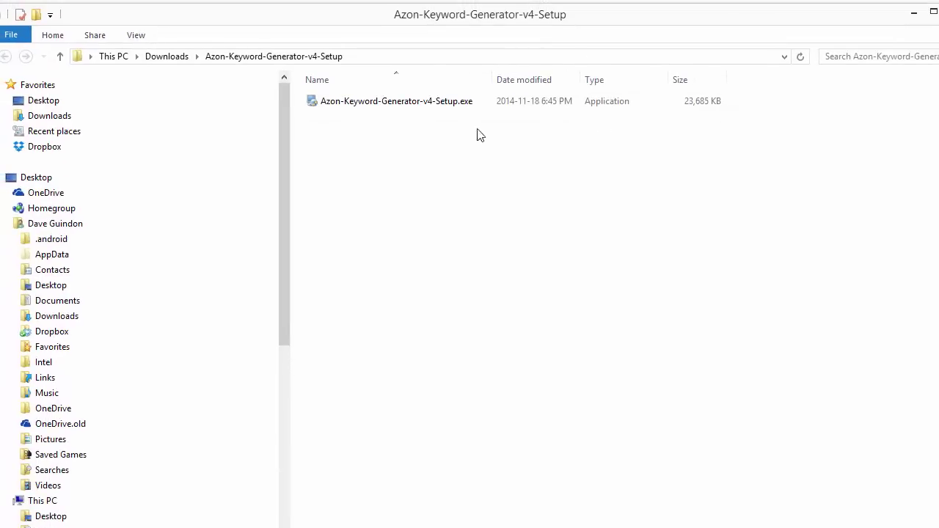
{"action": "left_click", "coordinate": [413, 105]}
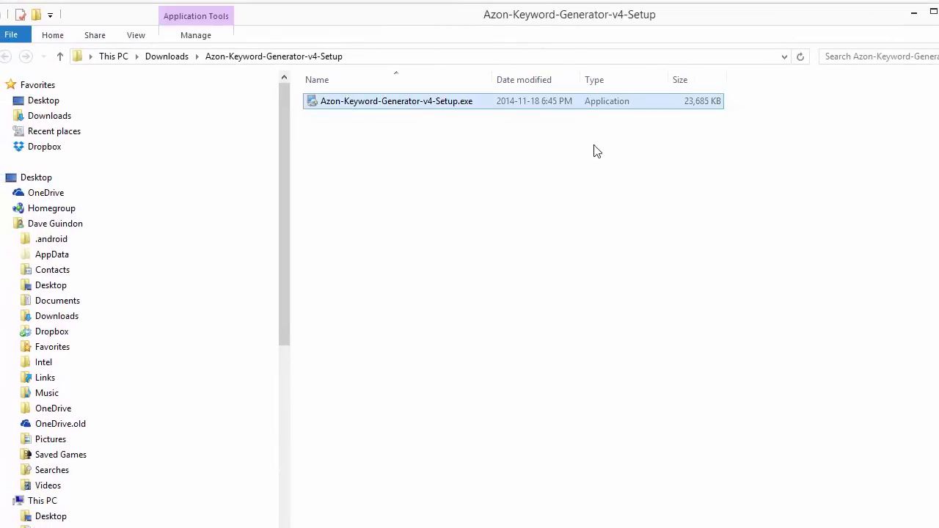
{"action": "left_click_drag", "start_coordinate": [675, 21], "coordinate": [673, 71]}
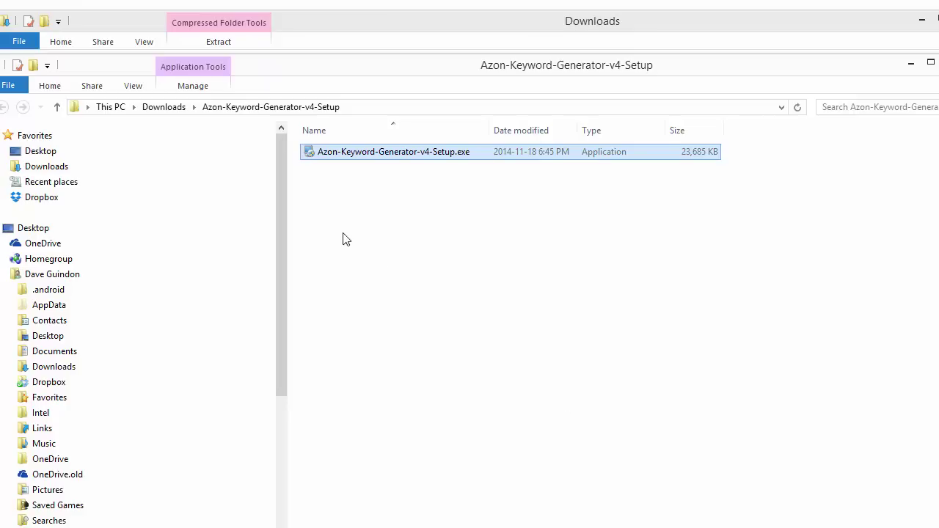
{"action": "right_click", "coordinate": [366, 159]}
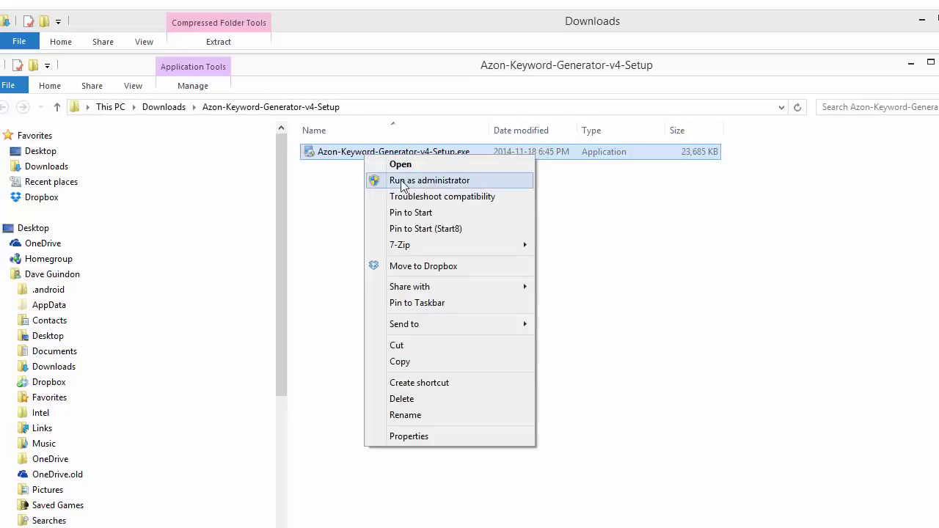
{"action": "right_click", "coordinate": [368, 156]}
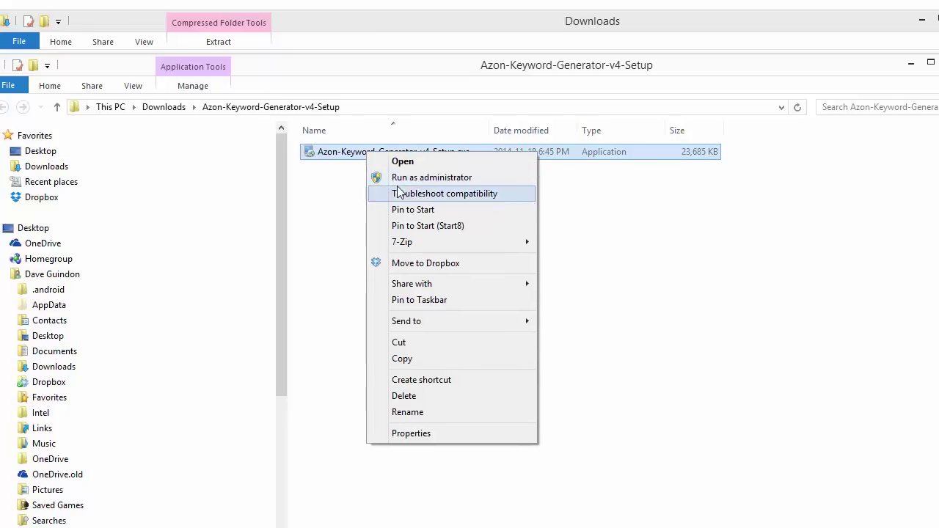
{"action": "left_click", "coordinate": [456, 177]}
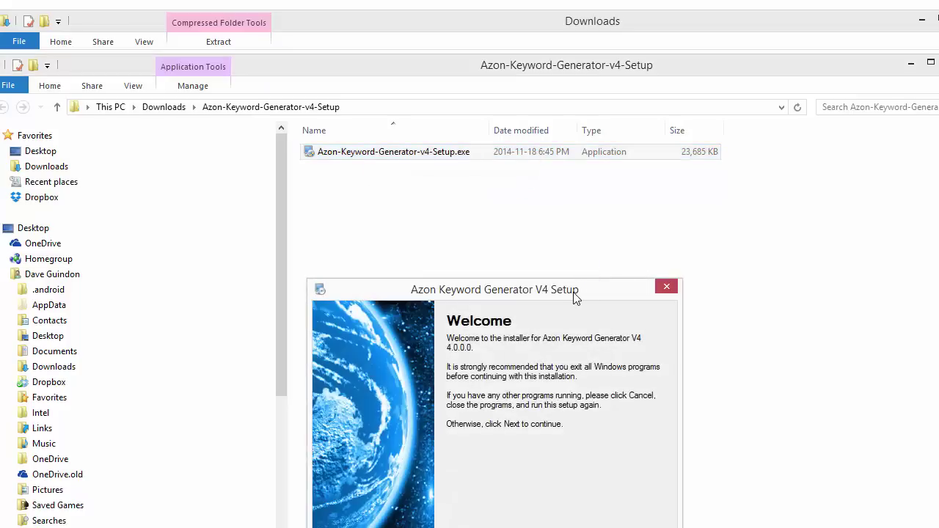
Install Azon Keyword Generator V4 with the license terms agreed to and default settings, finish the setup and show the desktop
{"action": "left_click_drag", "start_coordinate": [577, 297], "coordinate": [542, 135]}
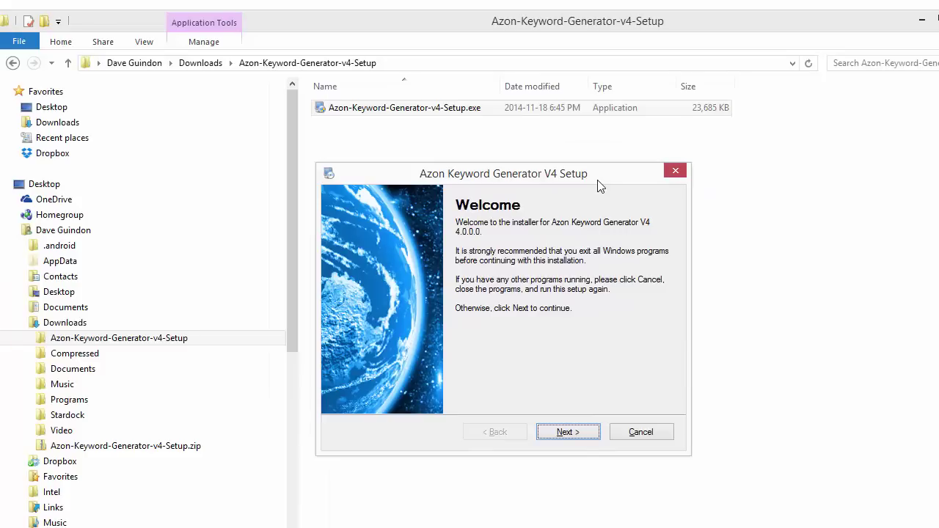
{"action": "left_click", "coordinate": [572, 435]}
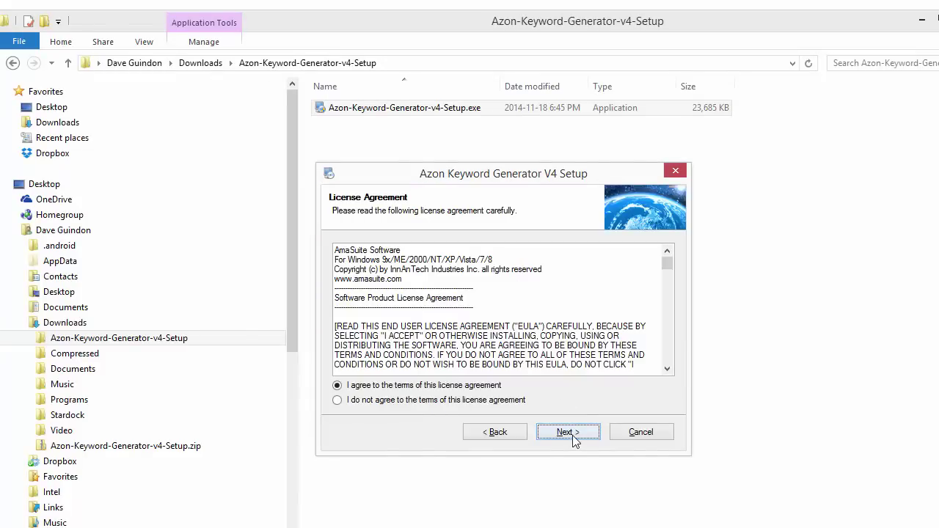
{"action": "left_click", "coordinate": [572, 435]}
{"action": "left_click", "coordinate": [572, 434]}
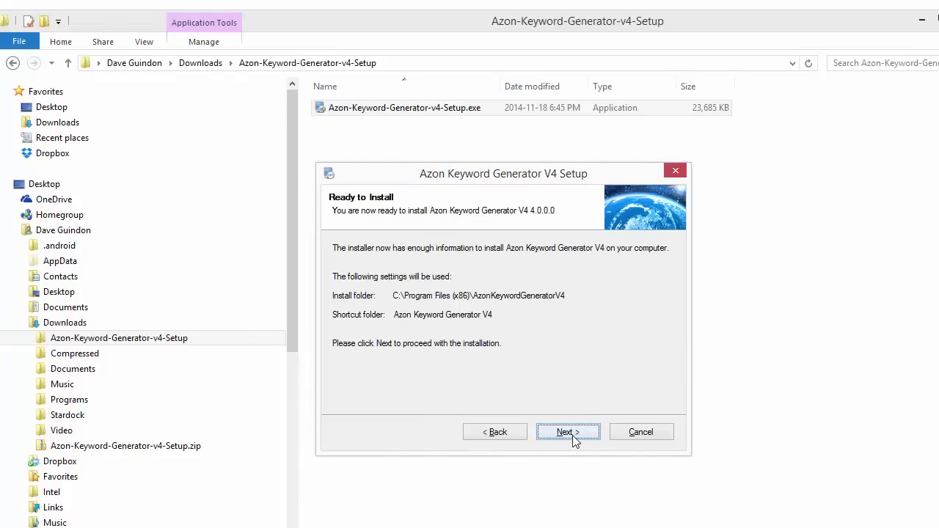
{"action": "left_click", "coordinate": [573, 434]}
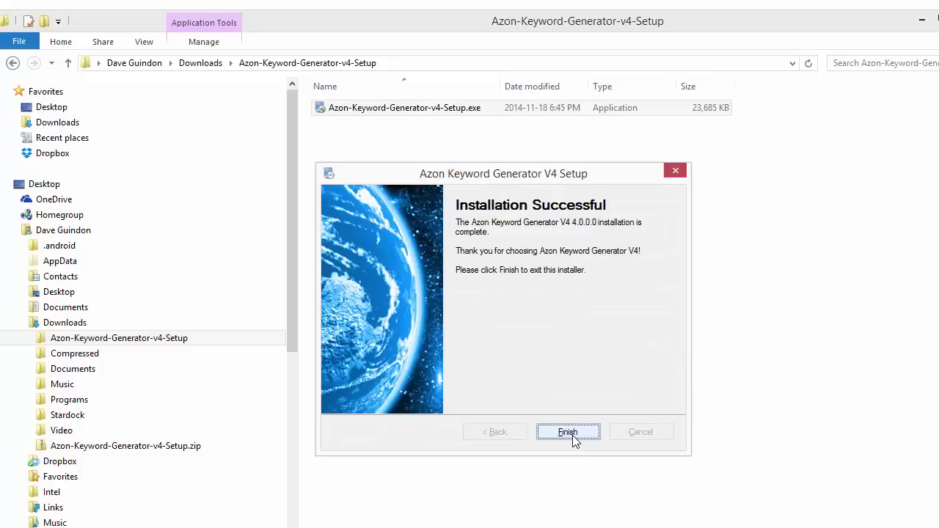
{"action": "left_click", "coordinate": [571, 434]}
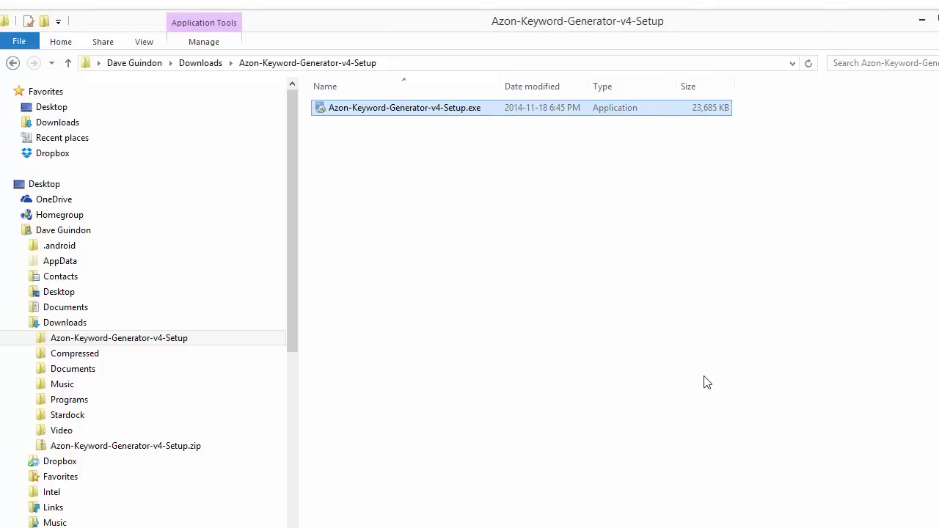
{"action": "key", "text": "super+d"}
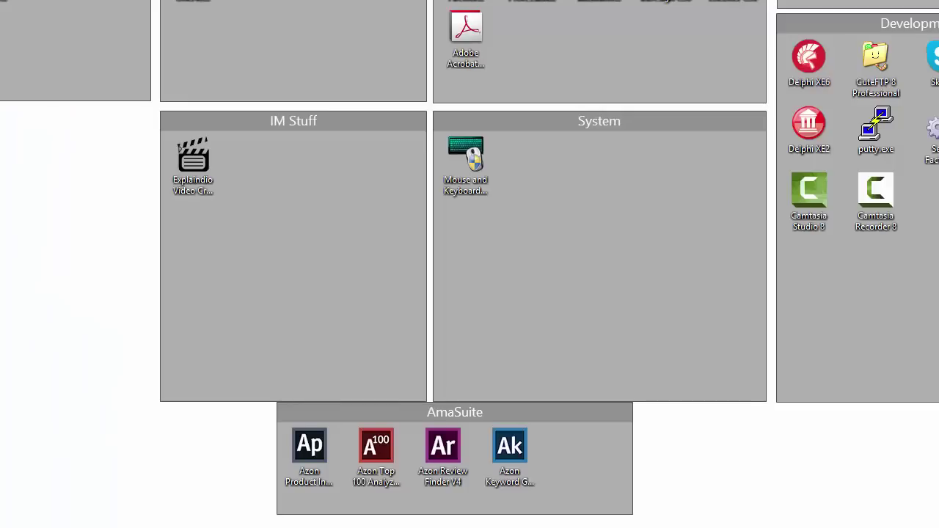
Launch Azon Keyword Generator from the AmaSuite desktop group and go to the purchase email field of its registration prompt
{"action": "double_click", "coordinate": [511, 448]}
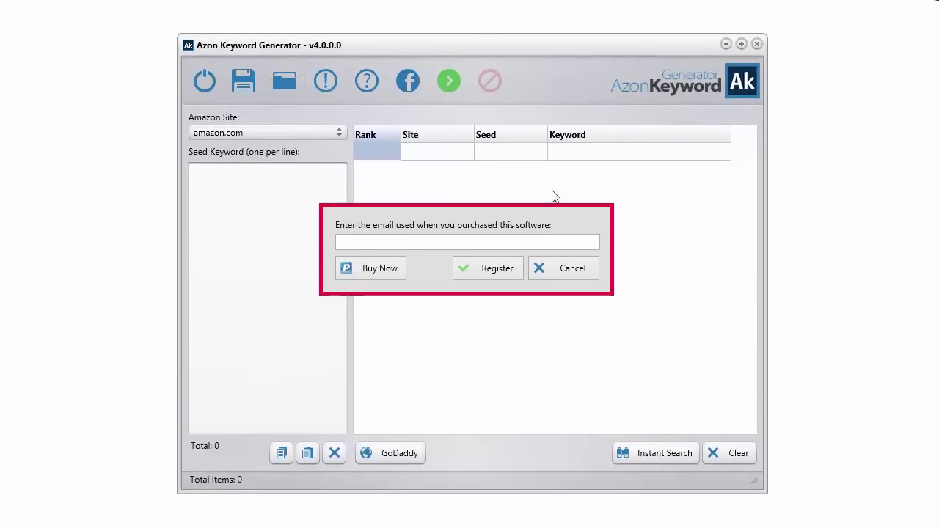
{"action": "left_click", "coordinate": [409, 241]}
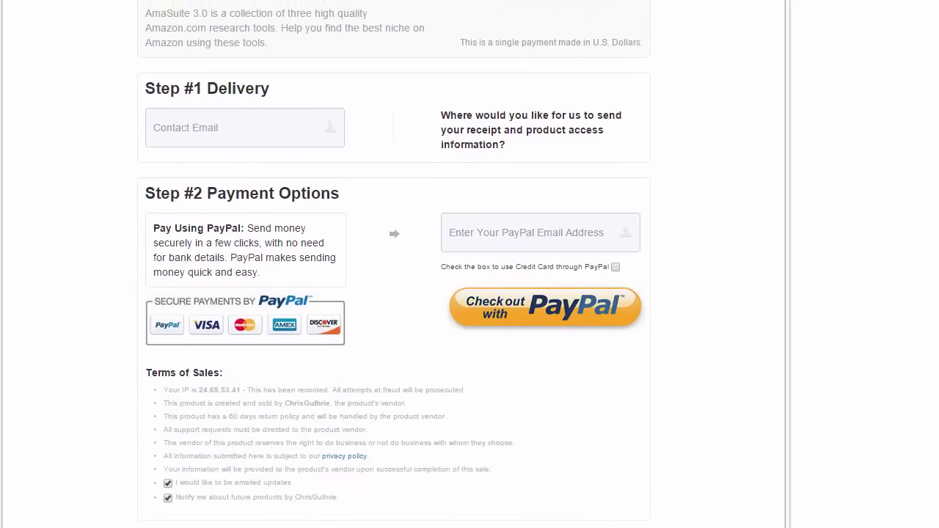
Examine the Contact Email and PayPal email address fields on the AmaSuite 3.0 checkout page in the browser
{"action": "left_click", "coordinate": [209, 132]}
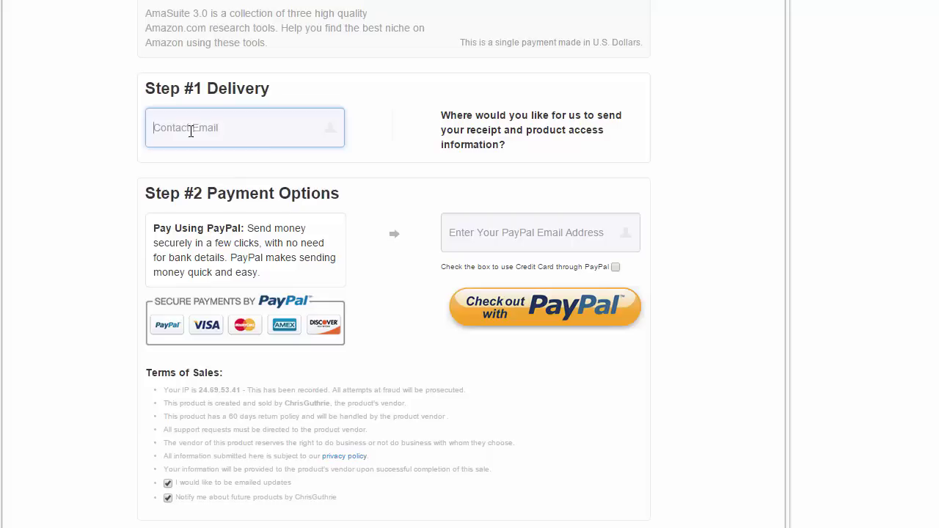
{"action": "left_click", "coordinate": [533, 231]}
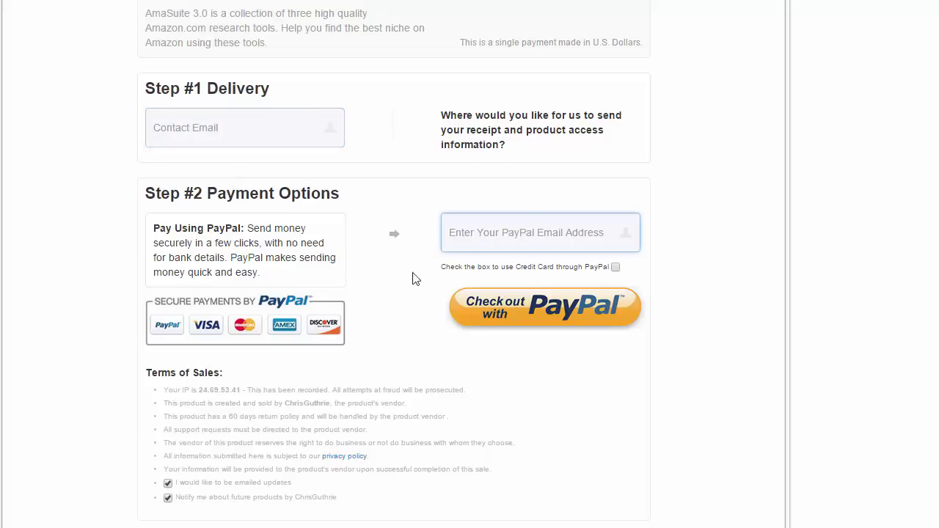
{"action": "left_click", "coordinate": [250, 135]}
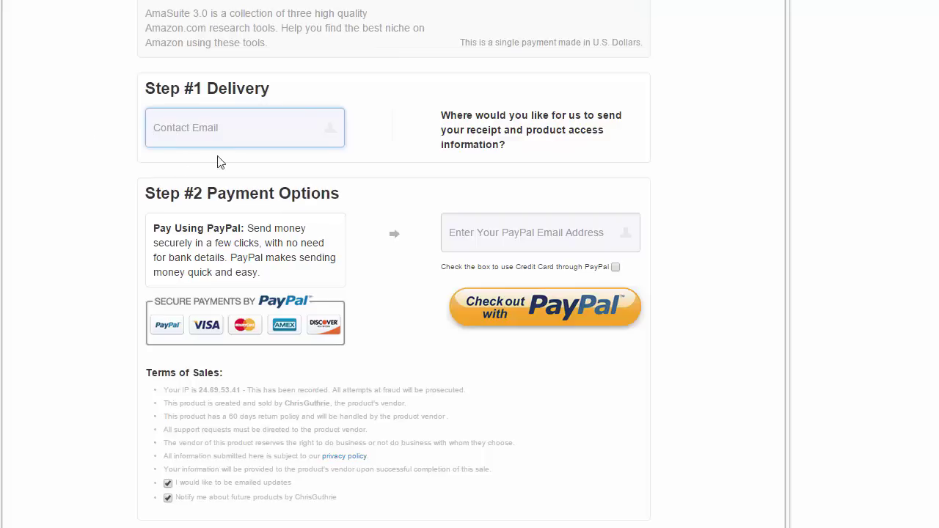
{"action": "left_click", "coordinate": [552, 232]}
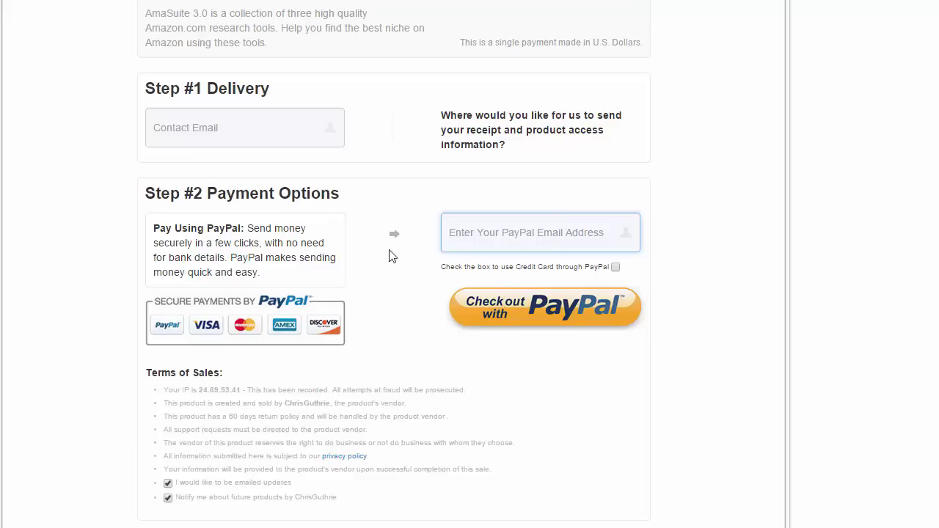
{"action": "left_click", "coordinate": [286, 139]}
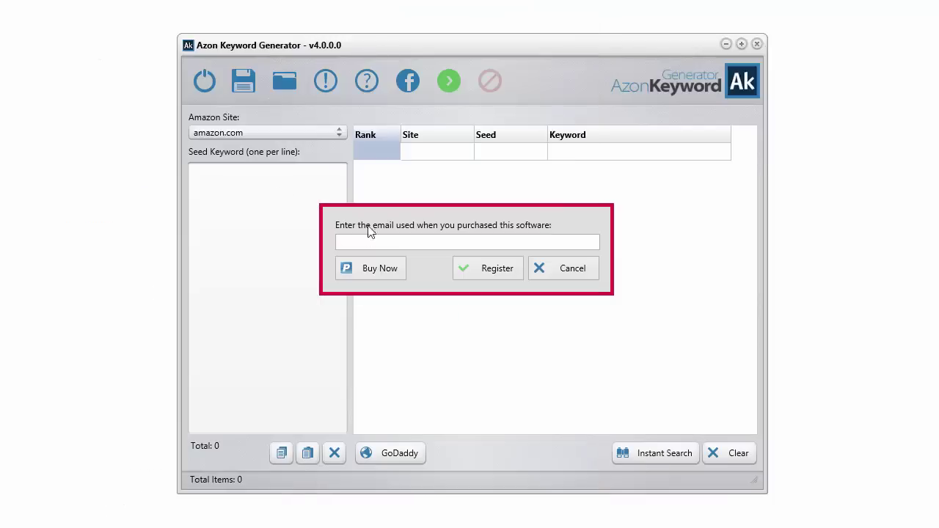
Return to Azon Keyword Generator, register it with the email address used for the purchase and acknowledge the message
{"action": "left_click", "coordinate": [428, 243]}
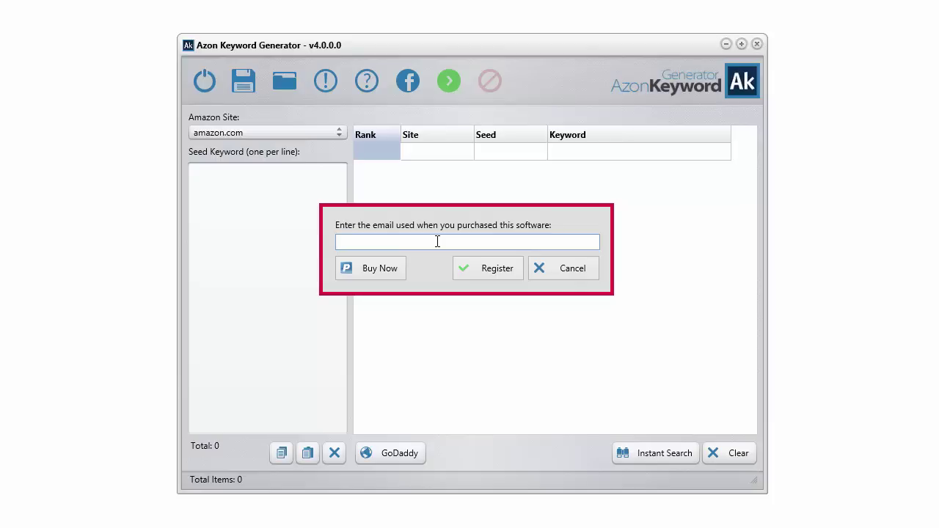
{"action": "type", "text": "dave"}
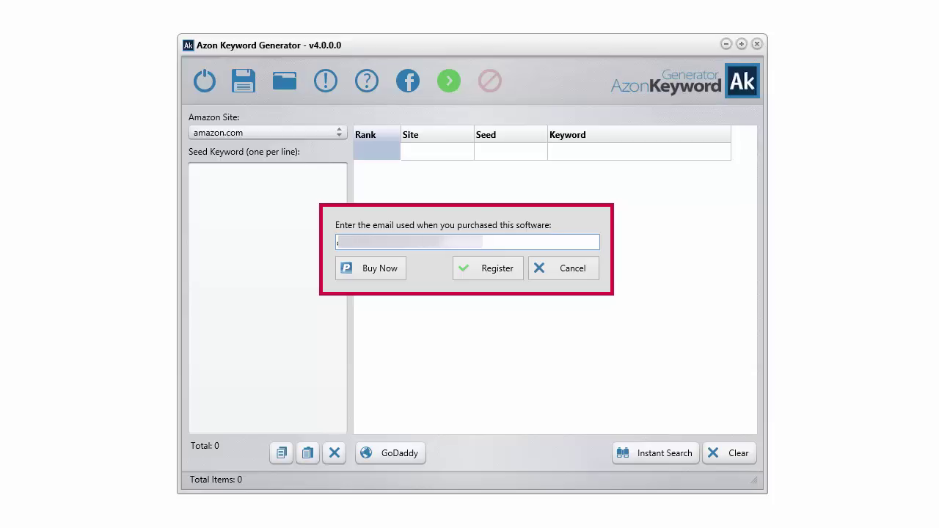
{"action": "left_click", "coordinate": [485, 272]}
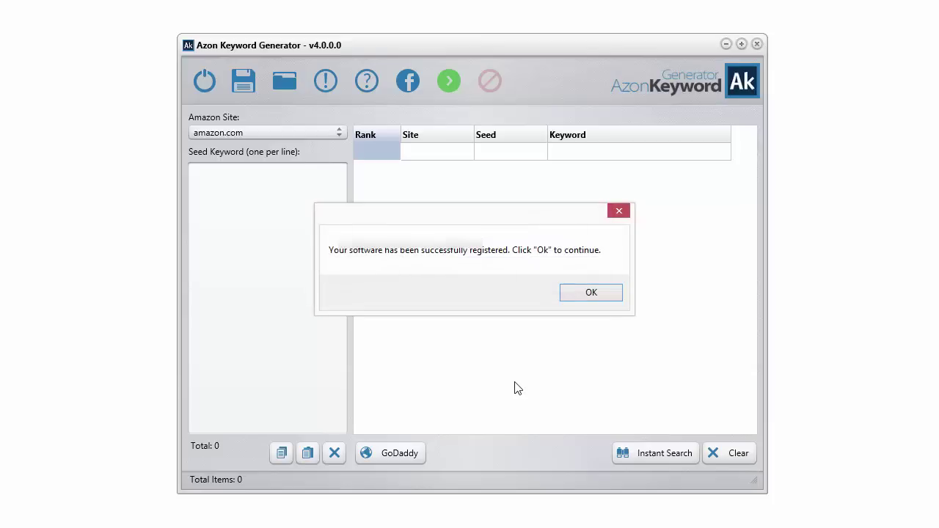
{"action": "left_click", "coordinate": [606, 297]}
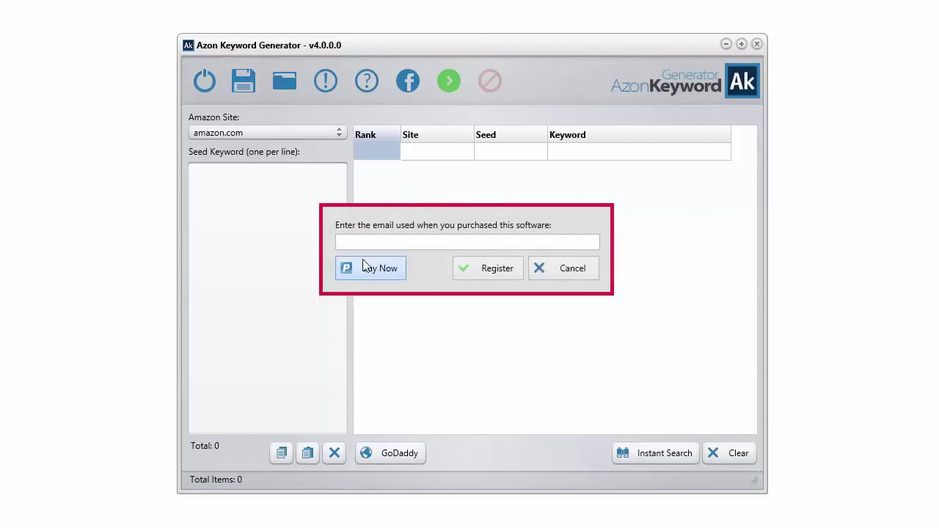
Try to register the software with the invalid email entry "sadfadsfasdfg" and close the registration prompt
{"action": "left_click", "coordinate": [364, 244]}
{"action": "type", "text": "sadfadsfasdfg"}
{"action": "left_click", "coordinate": [470, 264]}
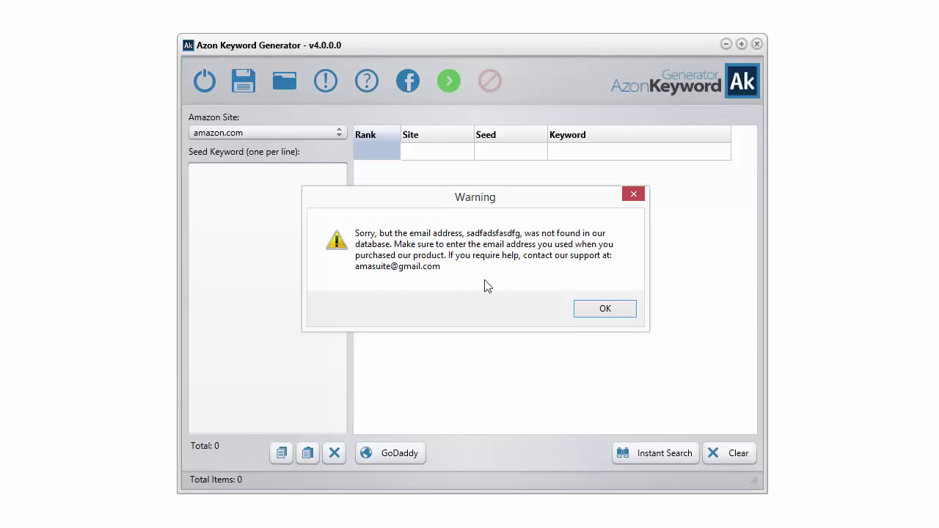
{"action": "left_click", "coordinate": [601, 310]}
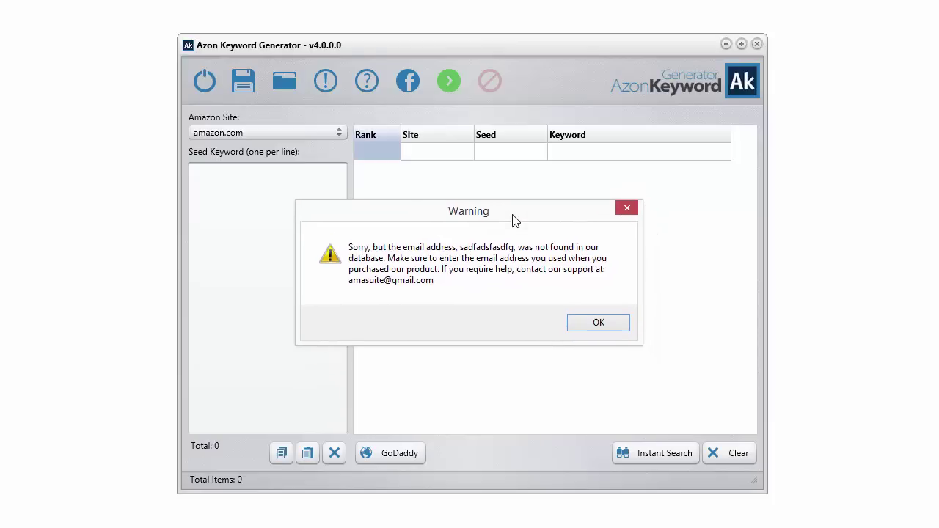
{"action": "left_click", "coordinate": [596, 324]}
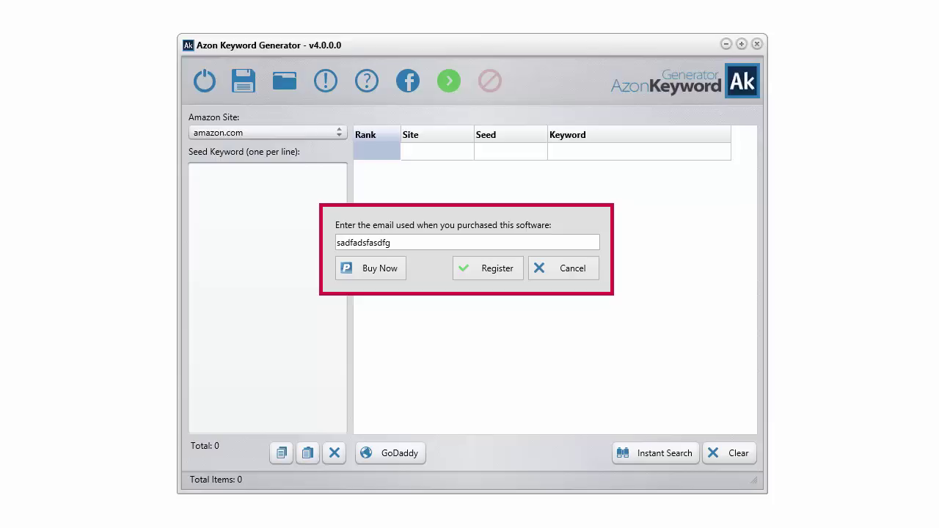
{"action": "left_click_drag", "start_coordinate": [412, 241], "coordinate": [330, 240]}
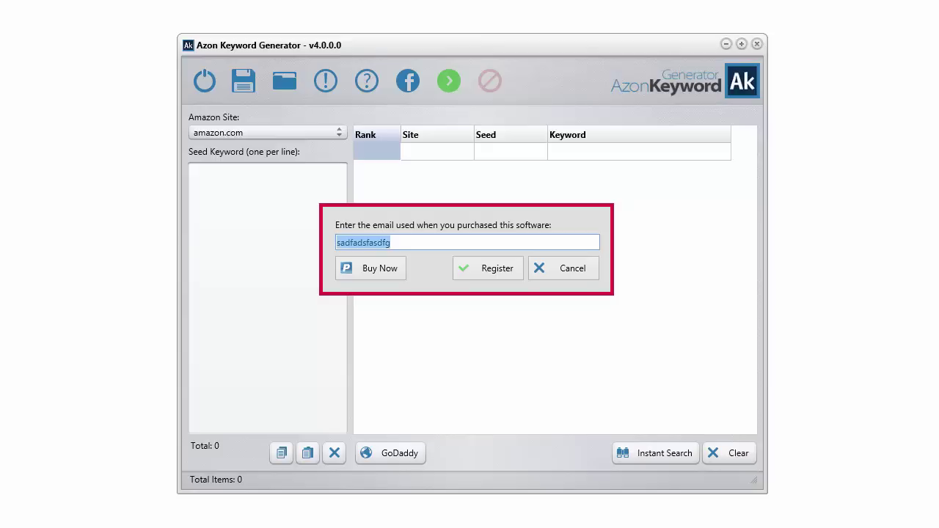
{"action": "key", "text": "Escape"}
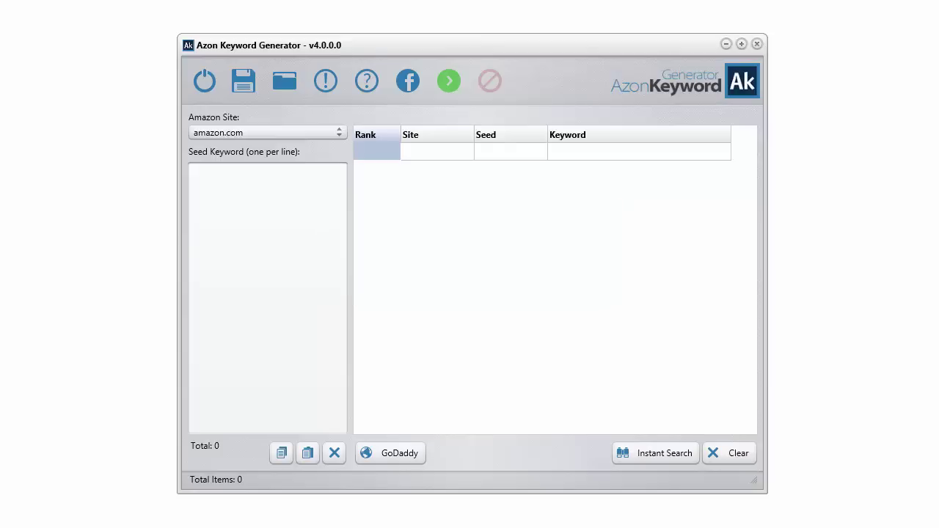